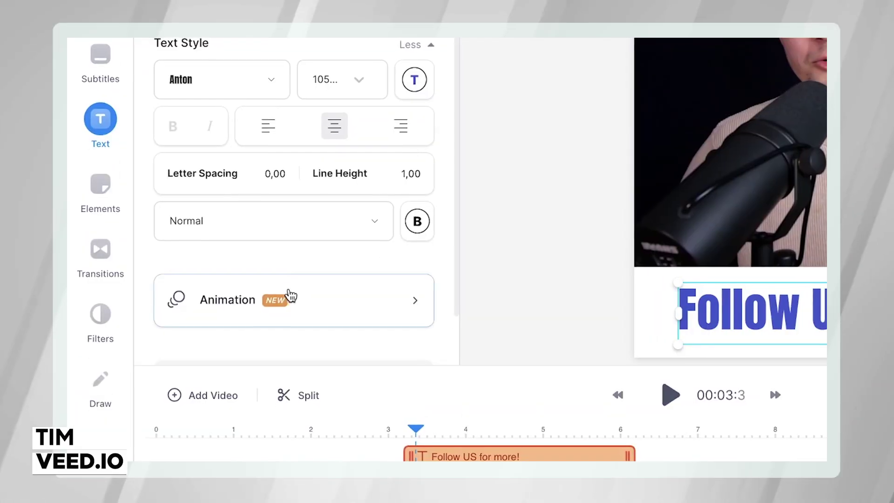
Open the Animation options for the Follow US caption.
click(290, 298)
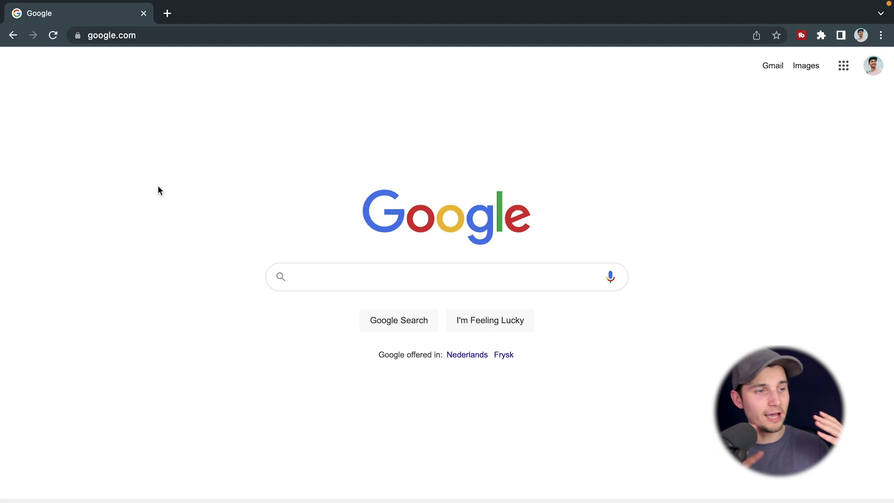
Go to veed.new in the address bar to start a fresh VEED project.
click(177, 37)
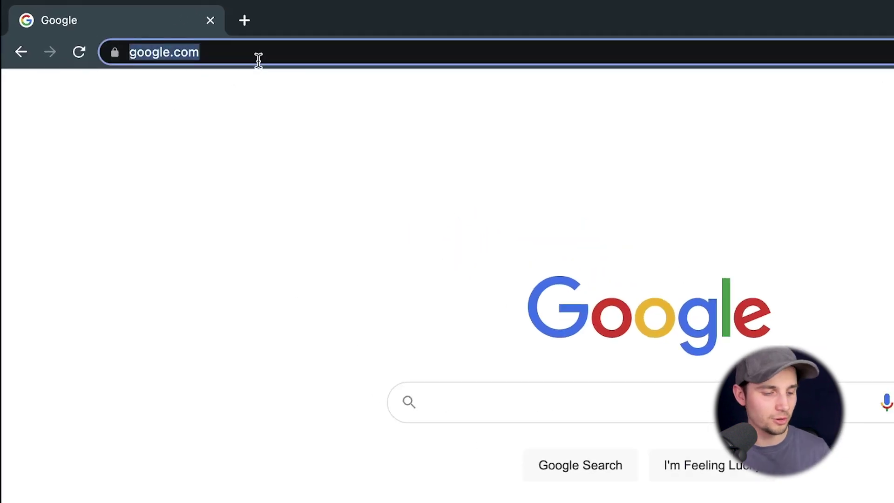
text(veed.new)
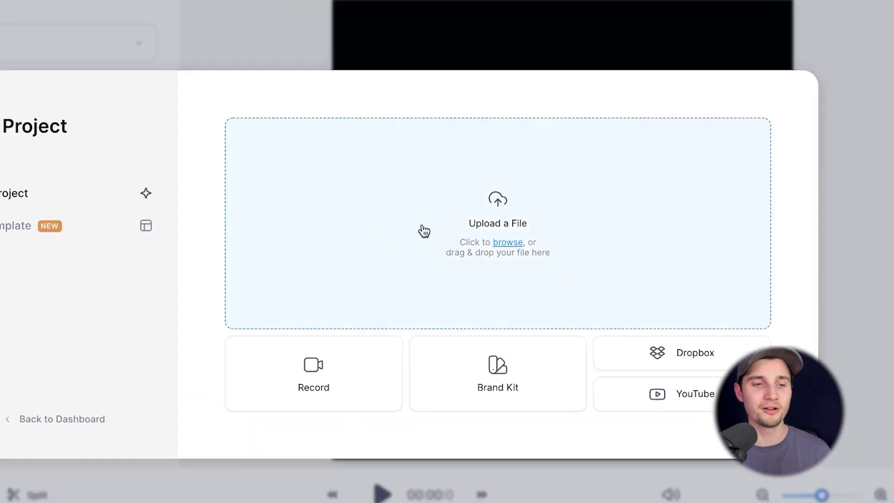
Upload the saying-hello .mp4 clip from the Clips folder into the project.
click(467, 231)
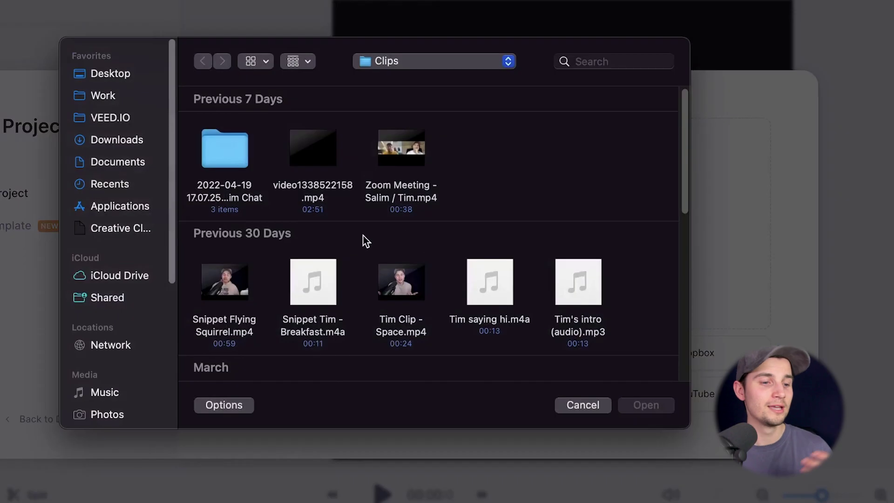
scroll(363, 237, down, 5)
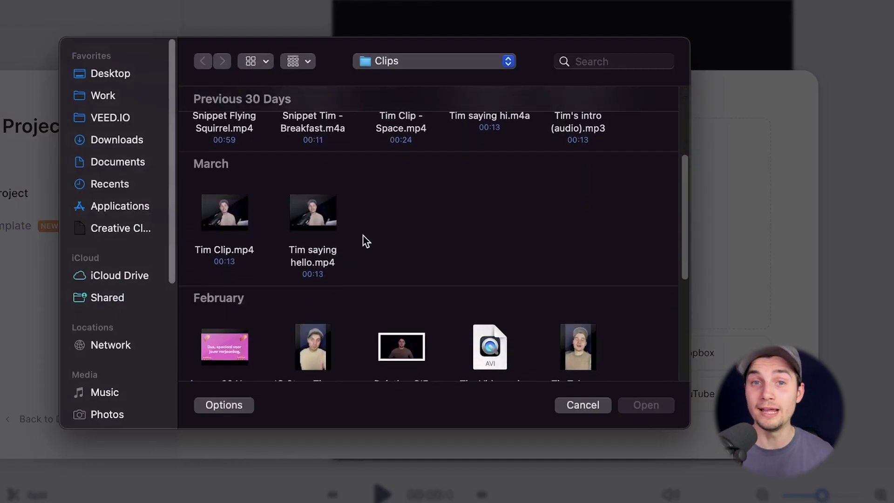
click(316, 255)
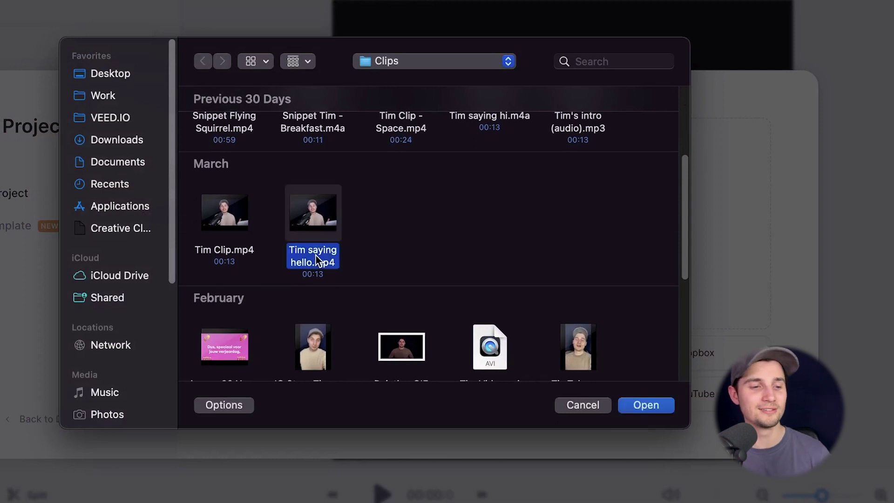
click(655, 405)
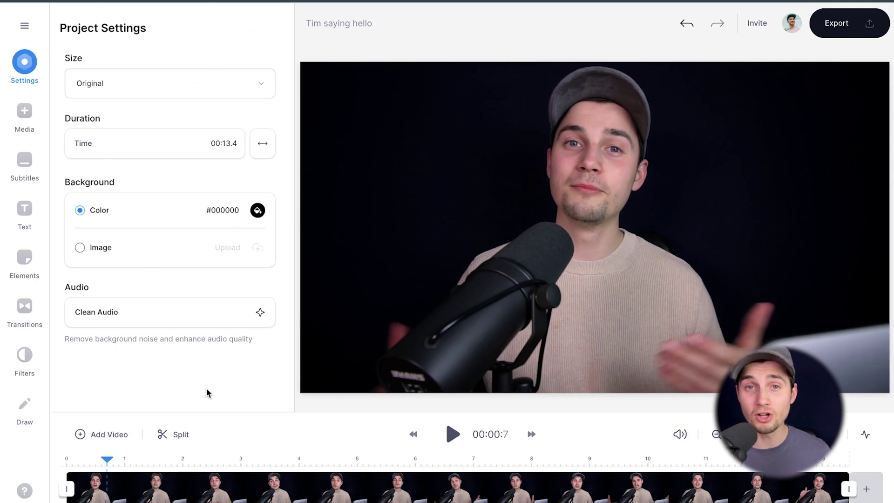
Play and pause the 13.4-second clip, then rewind to the start.
key(space)
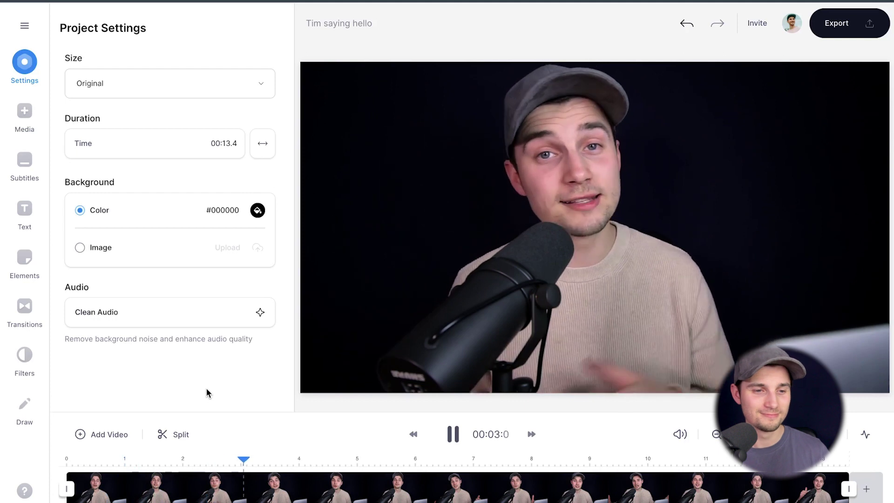
key(space)
key(Home)
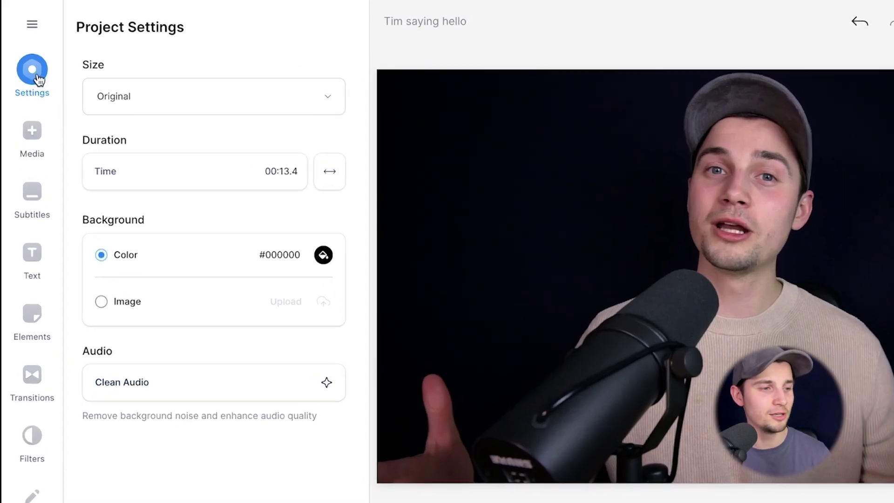
Set the canvas size to Square 1:1 and place the playhead near 1.5 seconds.
click(180, 95)
scroll(247, 210, down, 4)
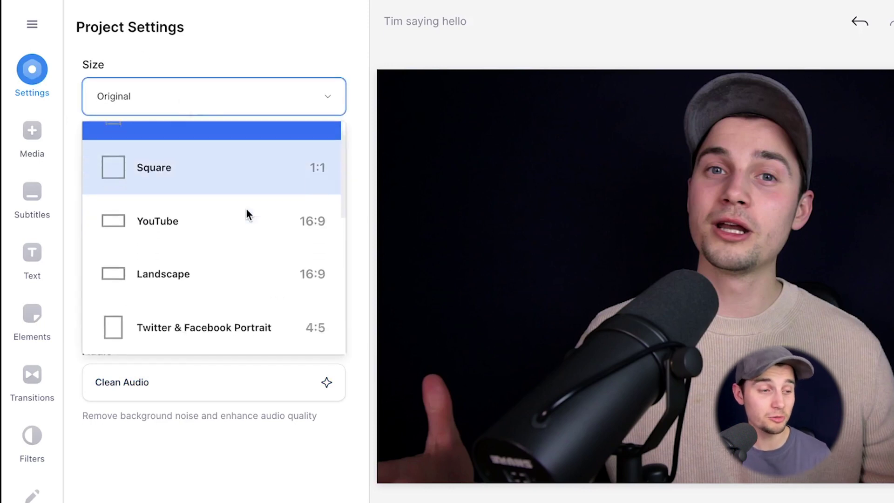
scroll(246, 211, down, 4)
scroll(246, 211, down, 1)
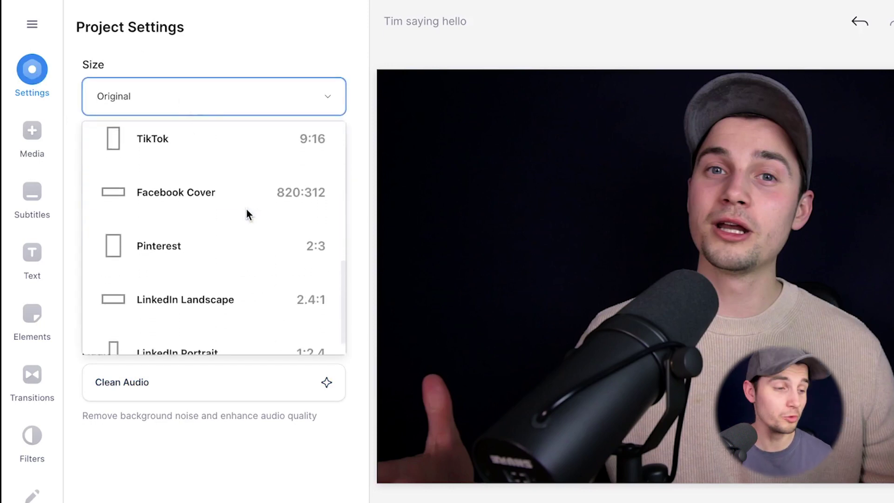
scroll(246, 210, up, 3)
scroll(247, 208, up, 2)
scroll(286, 210, up, 1)
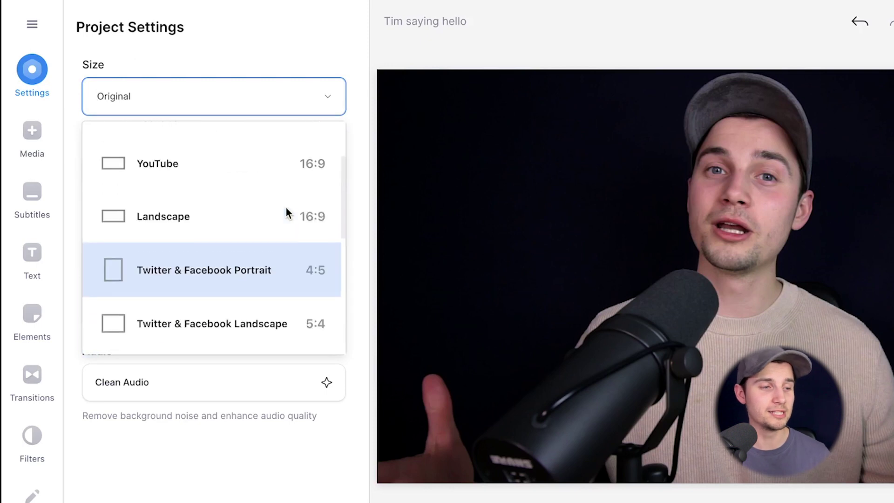
scroll(285, 205, up, 1)
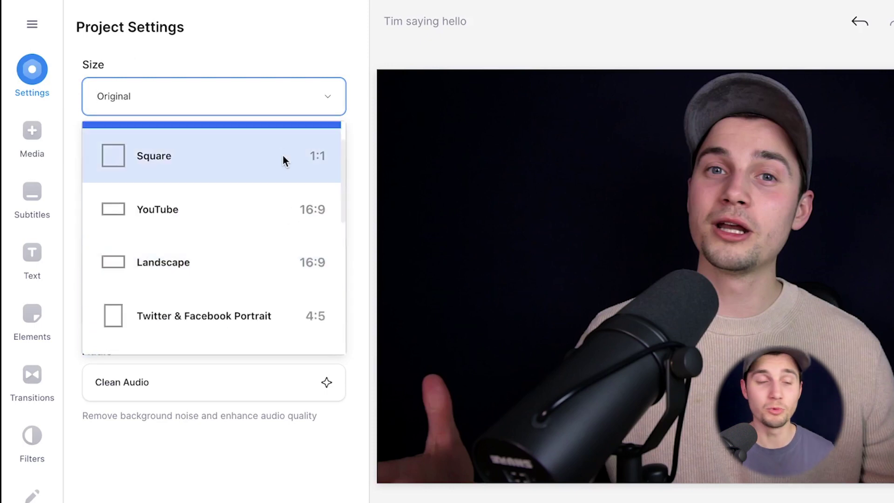
click(283, 155)
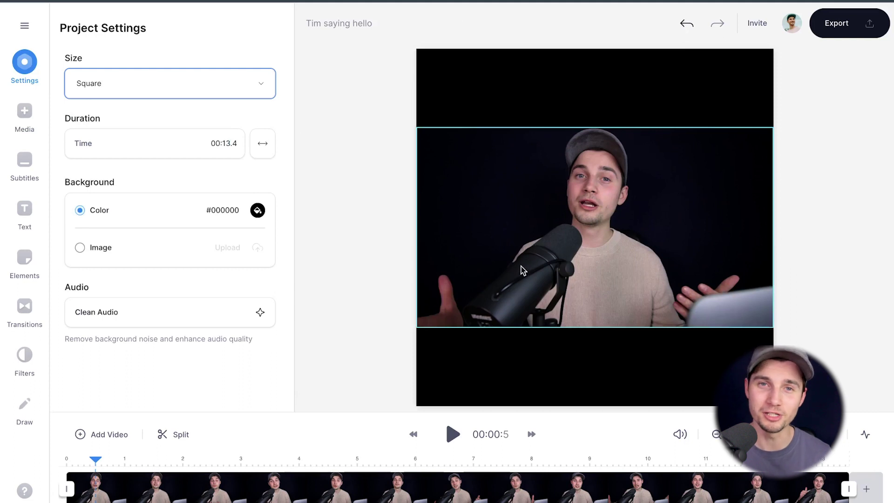
click(370, 144)
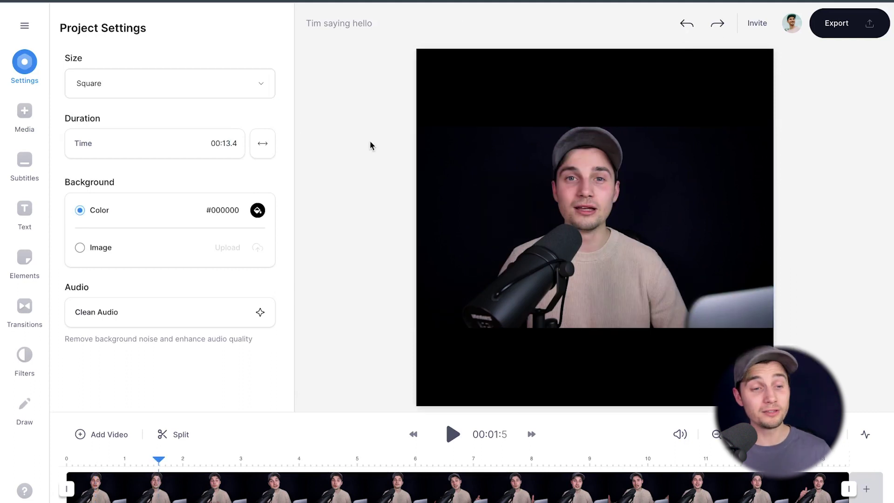
Make the clip fill the canvas, then crop and resize it so a strip is empty below.
click(574, 206)
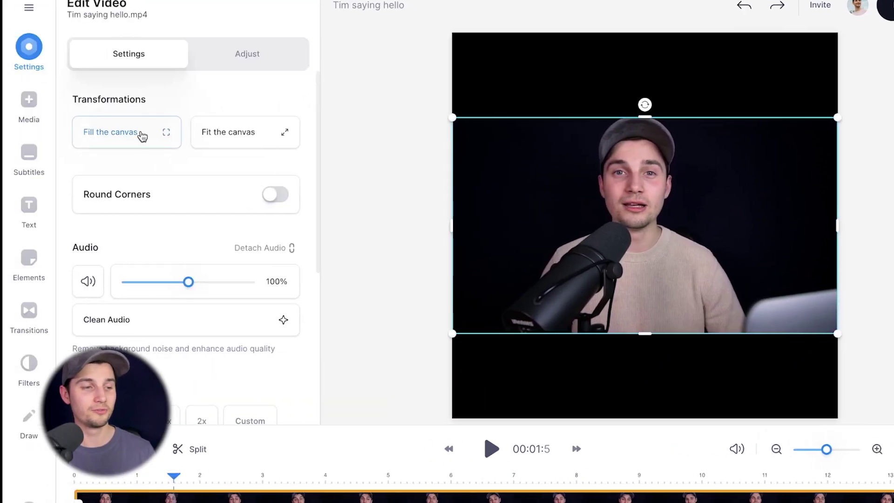
click(64, 133)
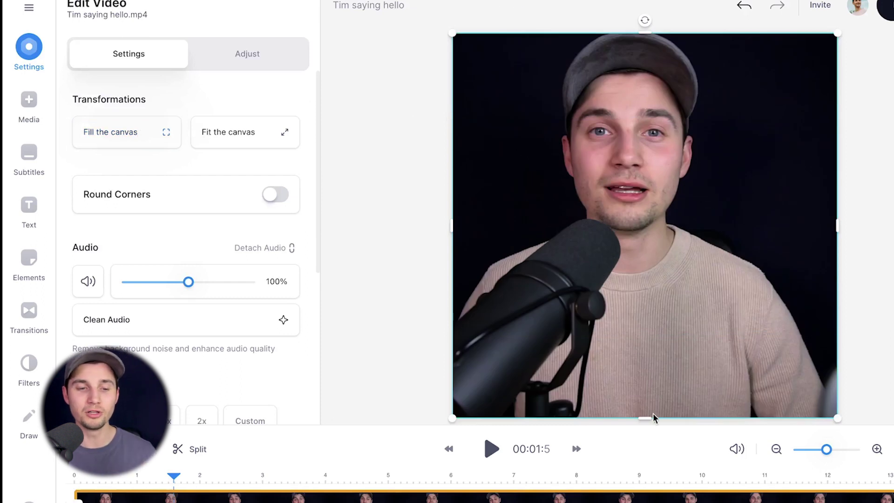
drag(649, 419, 650, 349)
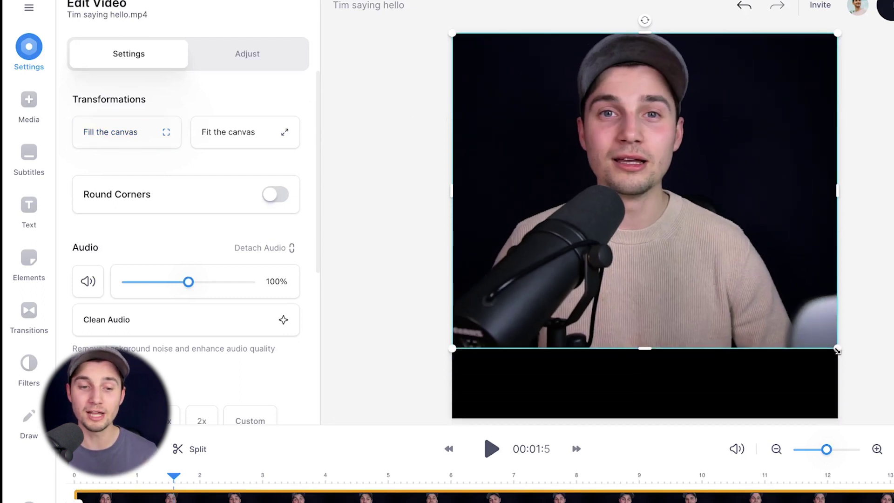
mouse_move(836, 350)
mouse_down()
mouse_move(779, 311)
mouse_move(840, 312)
mouse_move(851, 344)
mouse_move(843, 340)
mouse_up()
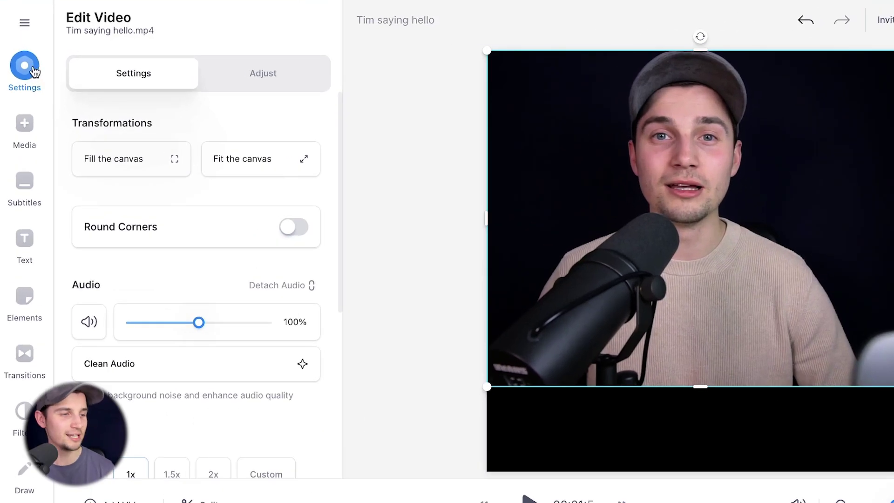
Set the project background colour to white #FFFFFF after trying orange, teal and coral.
click(35, 71)
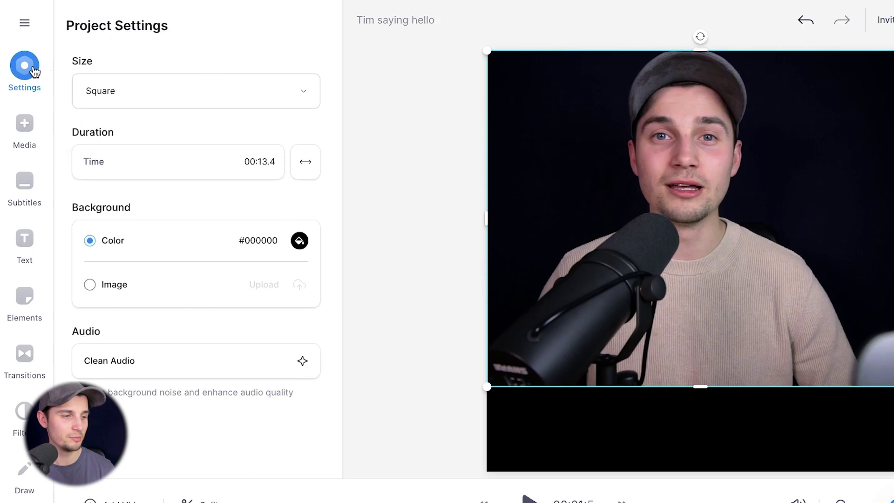
click(301, 241)
click(246, 227)
click(243, 265)
click(208, 265)
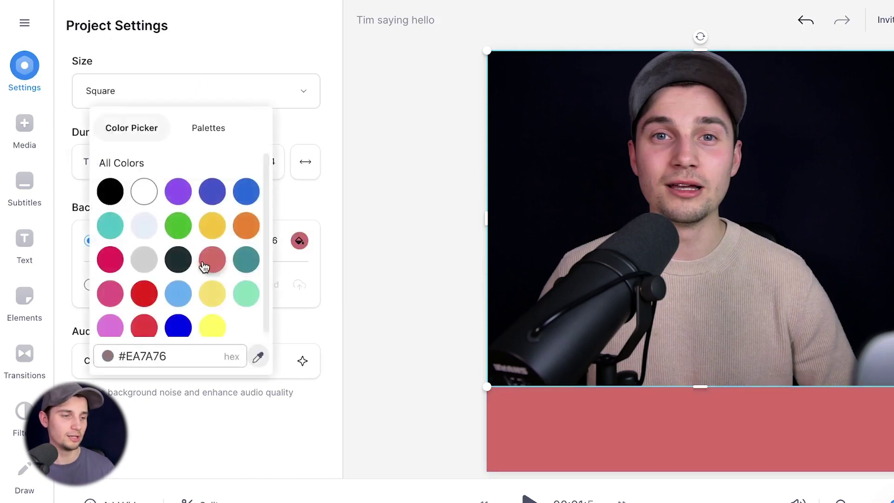
click(145, 192)
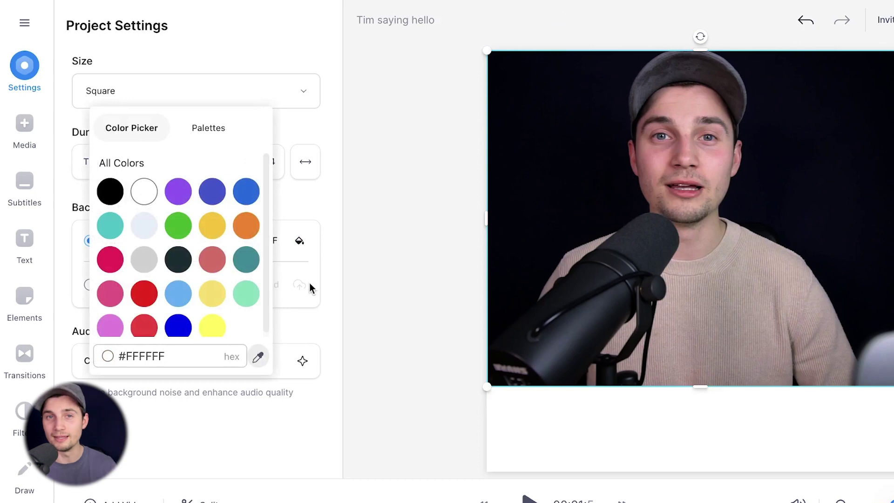
click(414, 243)
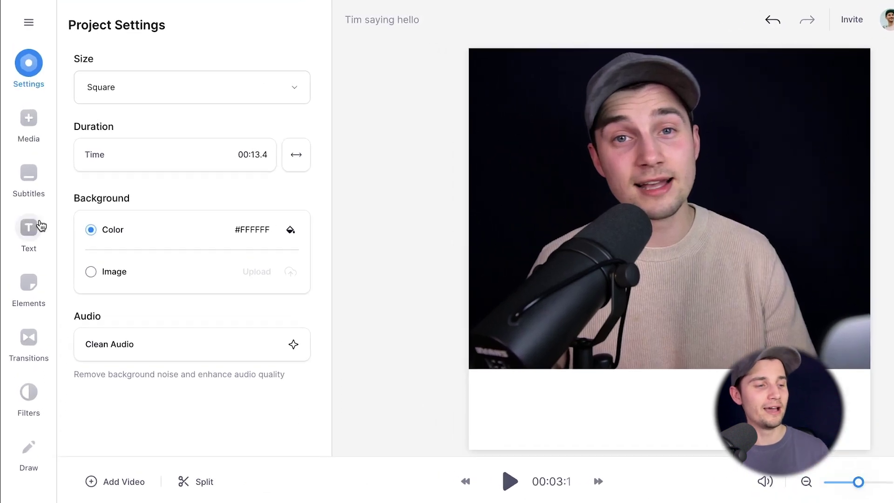
Add a Headline Title text, move it into the white strip and enlarge it.
click(31, 226)
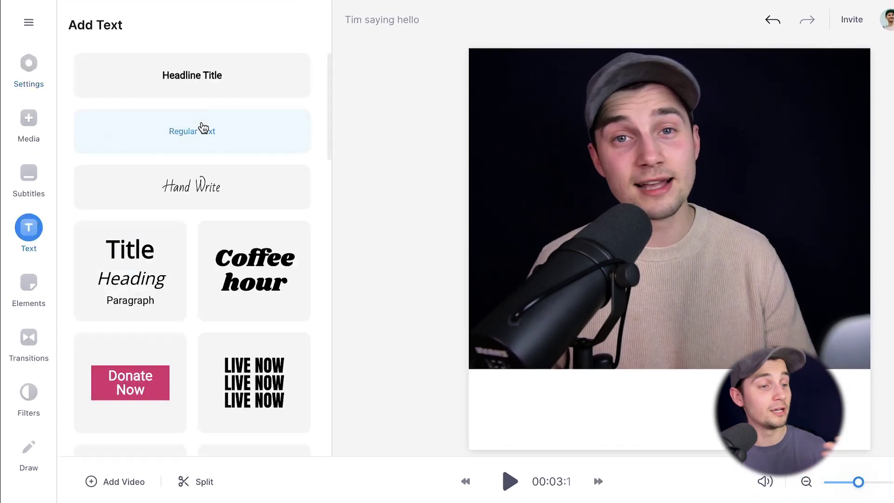
scroll(203, 128, down, 6)
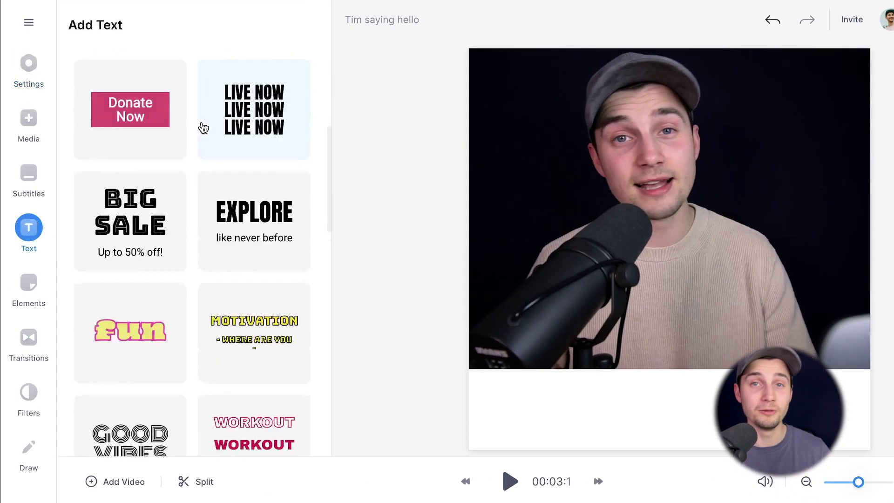
scroll(203, 127, up, 6)
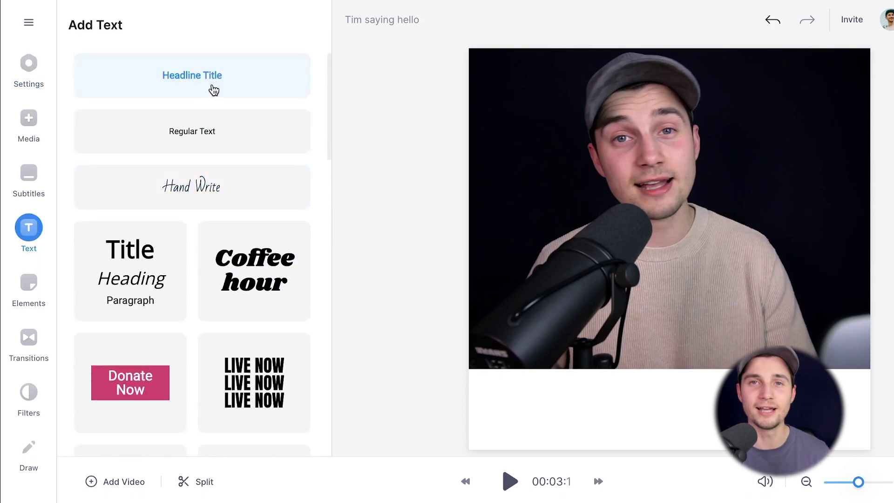
click(214, 88)
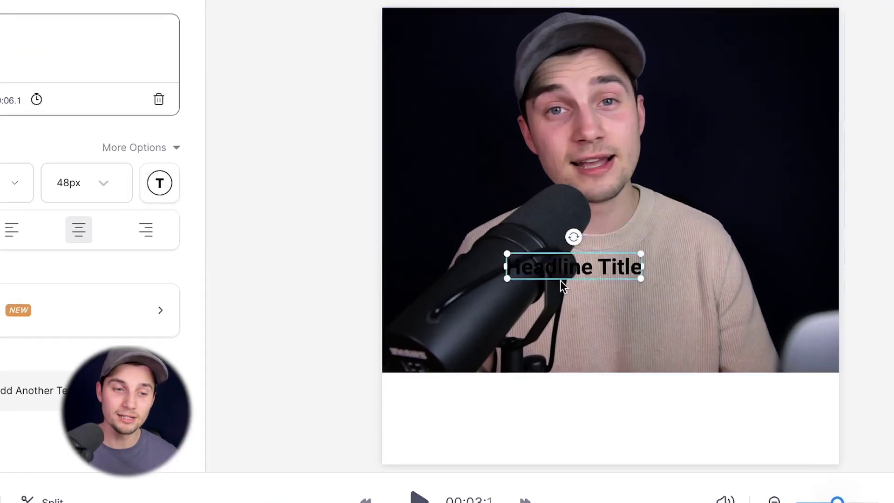
drag(560, 280, 572, 435)
drag(642, 421, 714, 349)
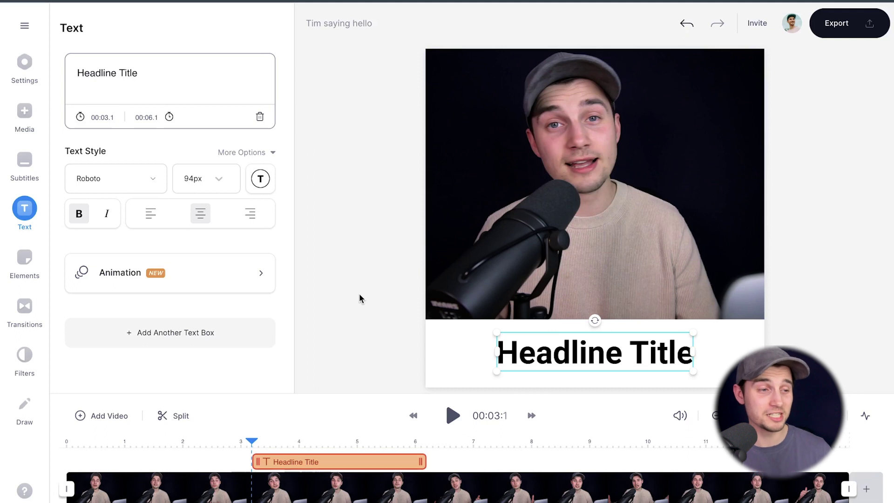
Replace the title text with 'Follow US for more!'.
click(169, 79)
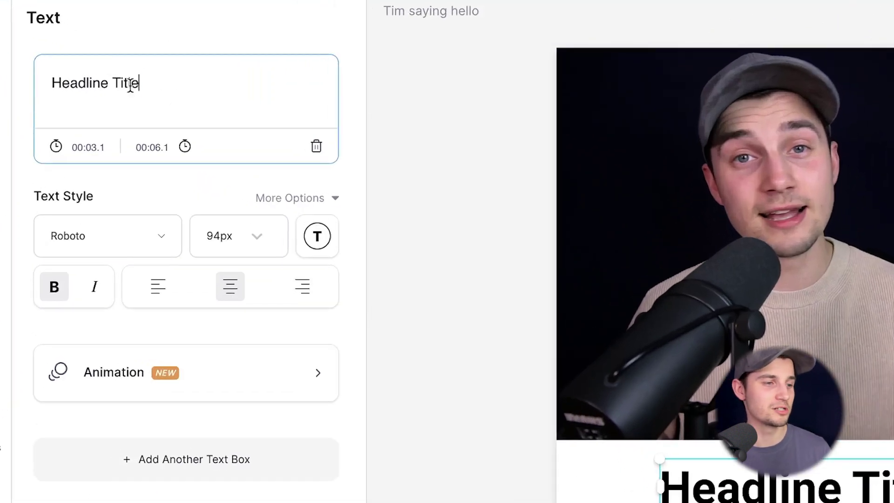
drag(131, 86, 39, 77)
key(BackSpace)
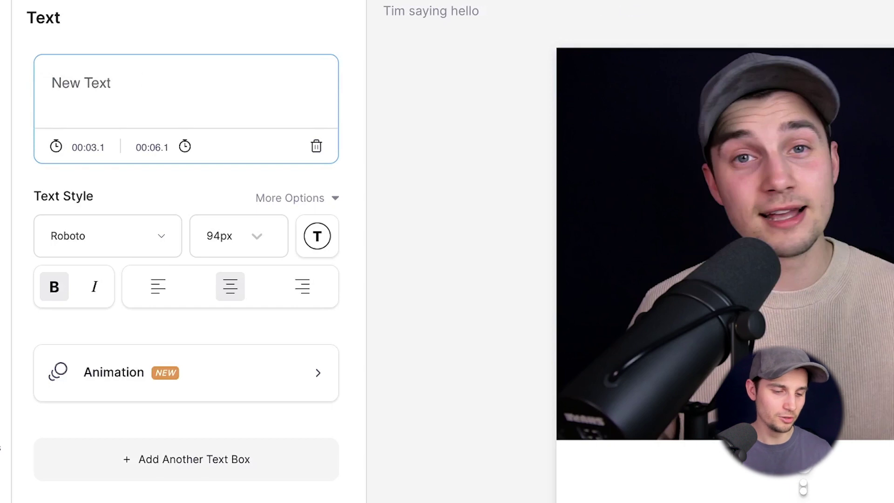
text(Fo)
text(llow US )
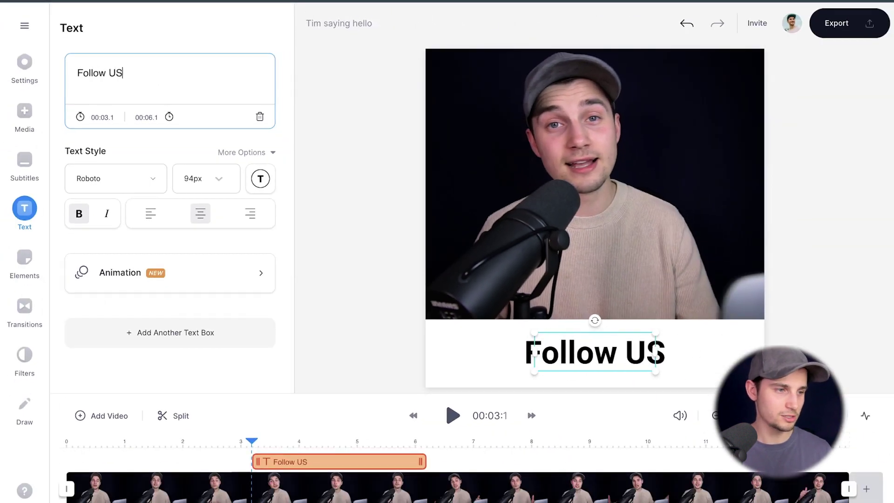
text(for more!)
Style the caption as blue (#5269DA) Anton text at 96px.
click(116, 178)
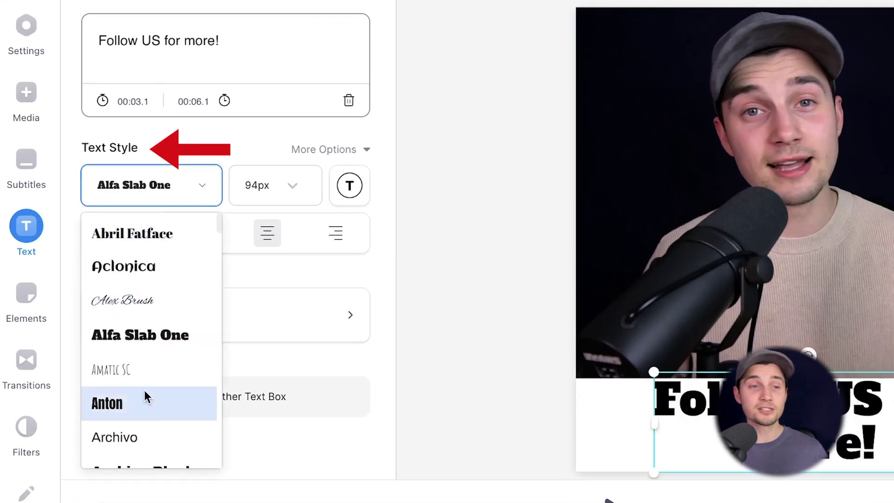
click(145, 396)
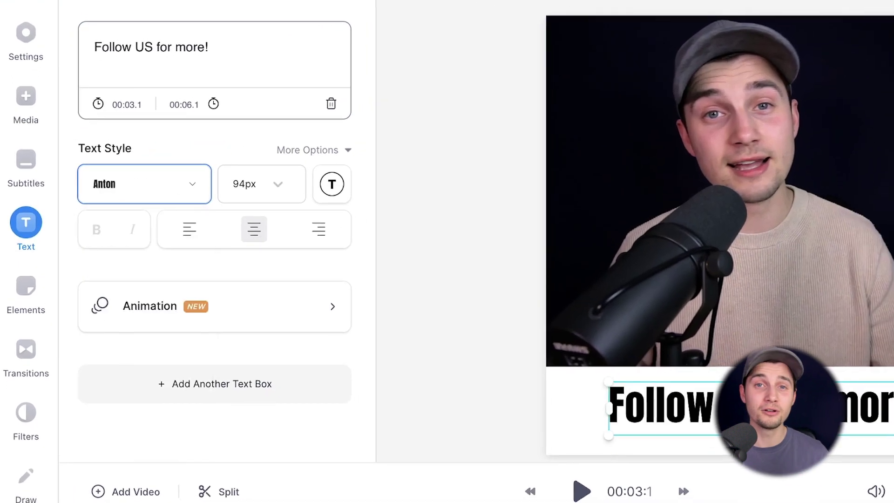
click(289, 196)
click(266, 193)
click(322, 183)
click(347, 302)
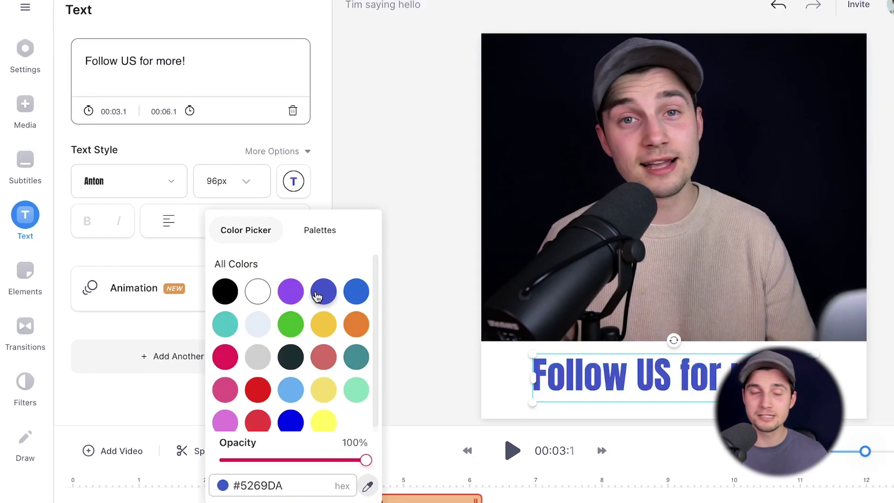
click(550, 361)
click(279, 151)
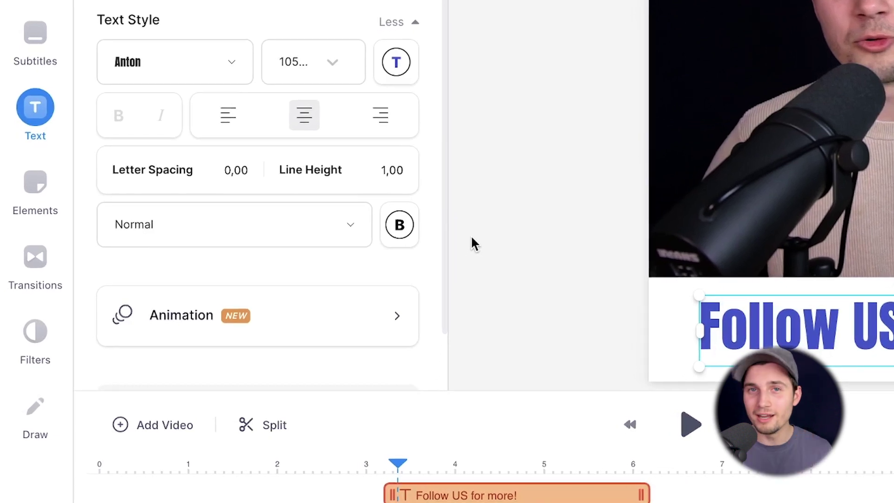
Apply Slide Right animation, stretch the caption clip to 9.2 seconds and move it earlier.
click(256, 316)
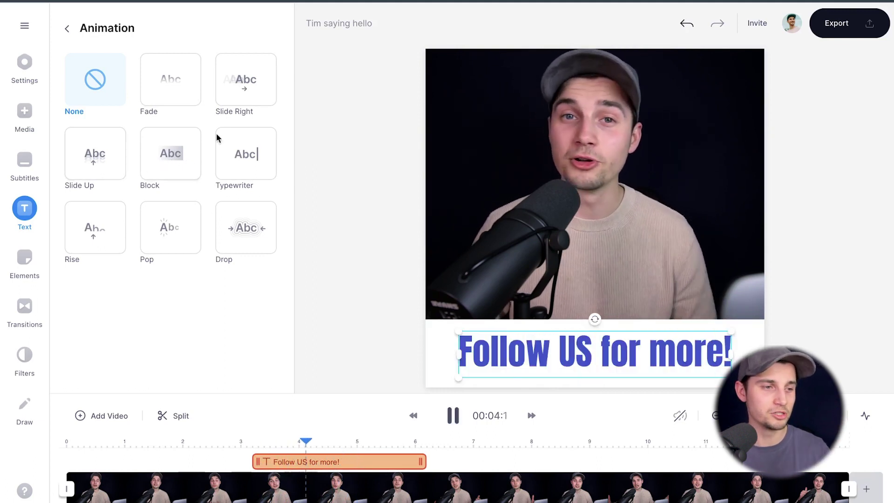
click(239, 93)
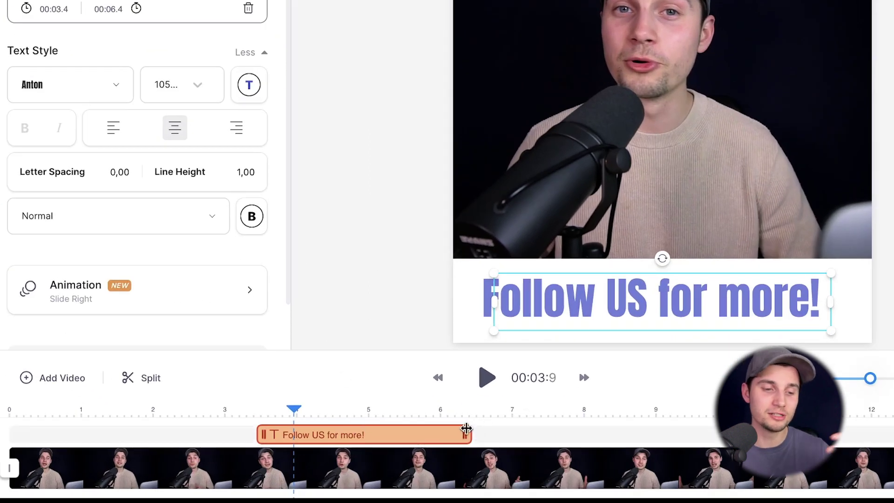
drag(465, 434, 518, 434)
drag(478, 459, 671, 452)
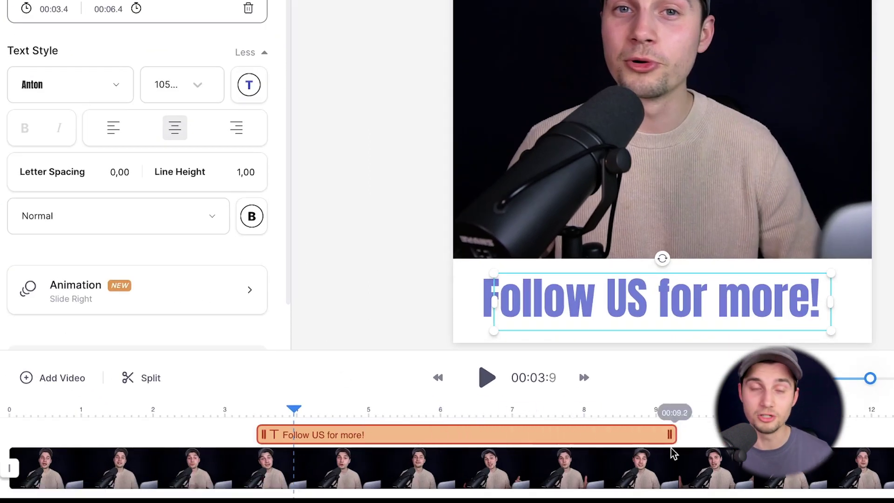
drag(437, 430, 242, 420)
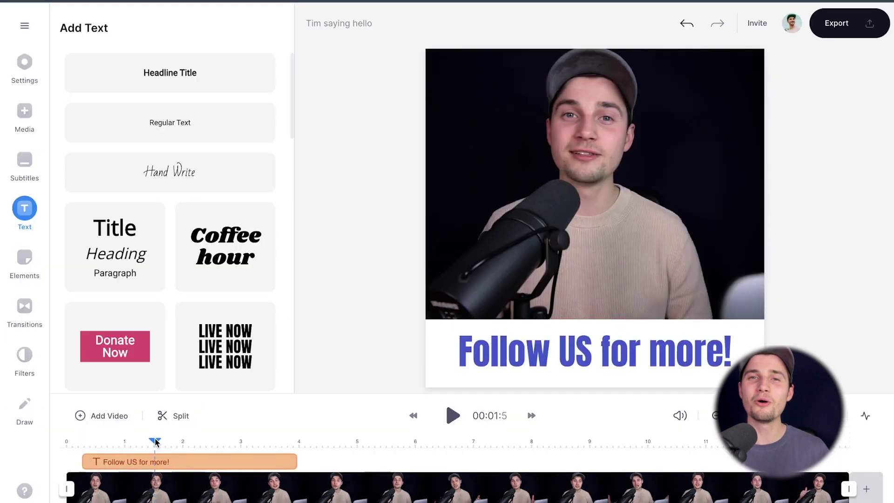
key(space)
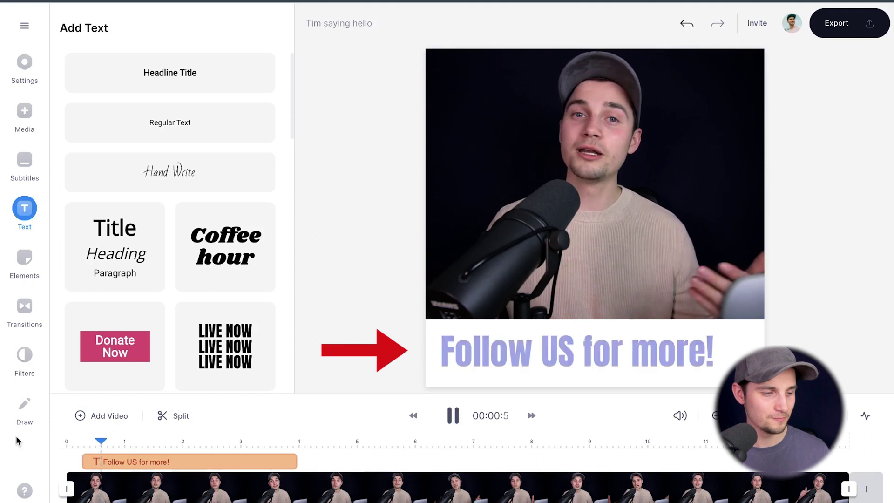
key(space)
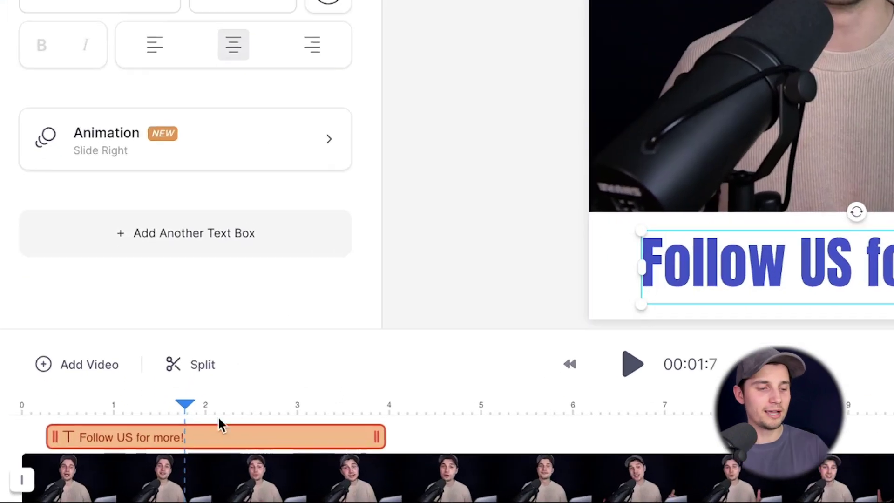
Copy and paste the caption clip, moving the duplicate to start at 4 seconds.
right_click(238, 440)
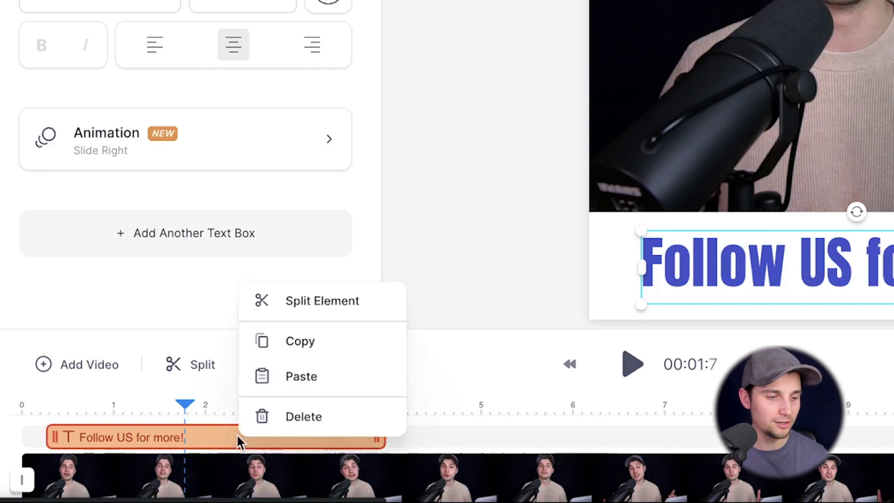
click(310, 349)
click(294, 405)
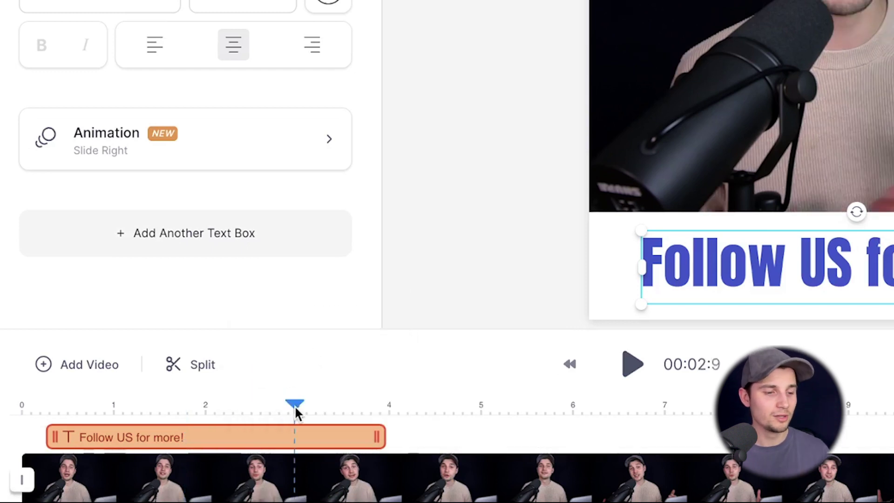
right_click(295, 405)
click(367, 349)
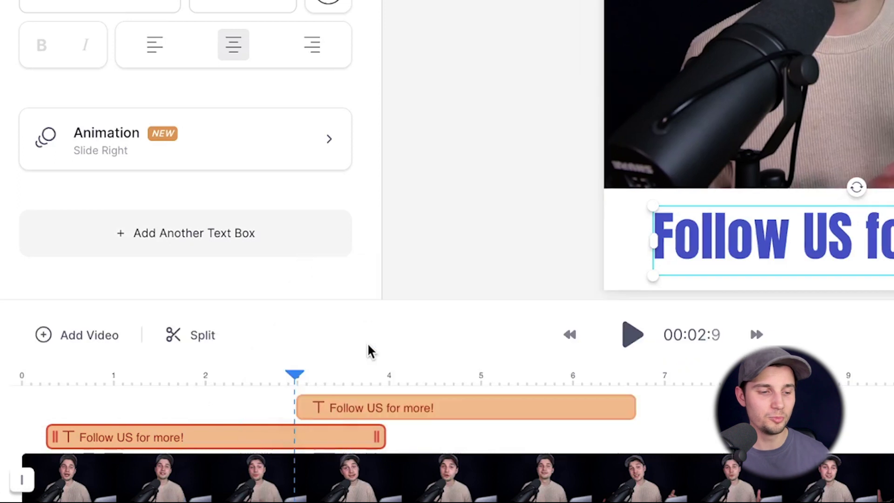
click(516, 412)
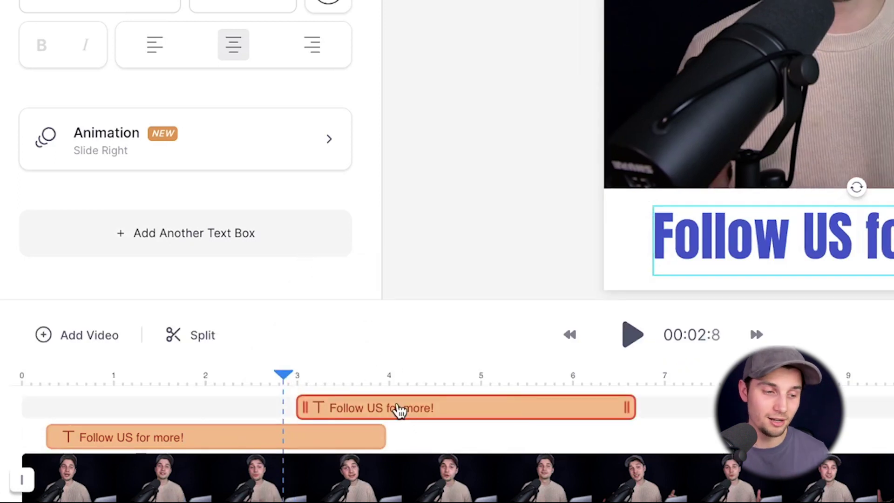
drag(387, 410, 476, 408)
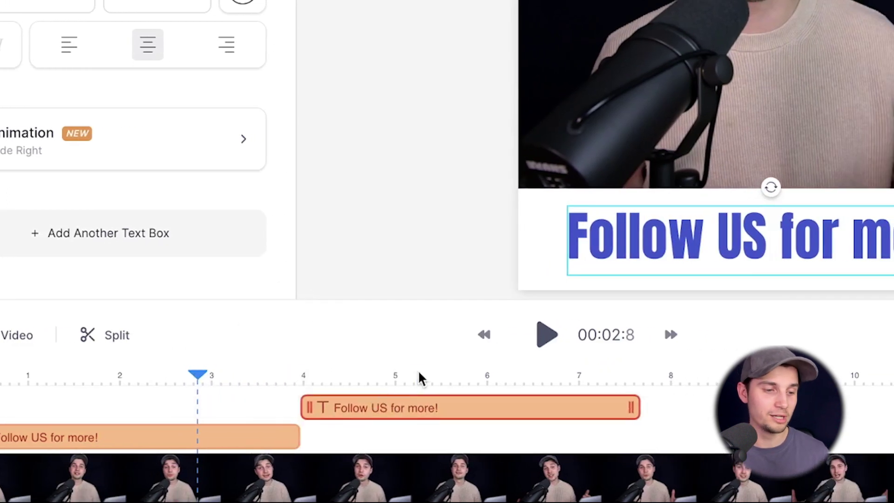
click(503, 378)
mouse_move(426, 316)
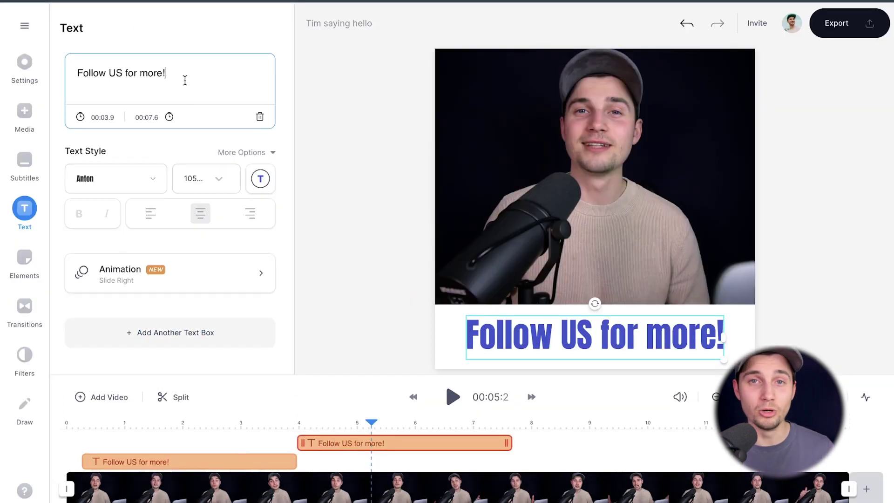
drag(185, 81, 32, 54)
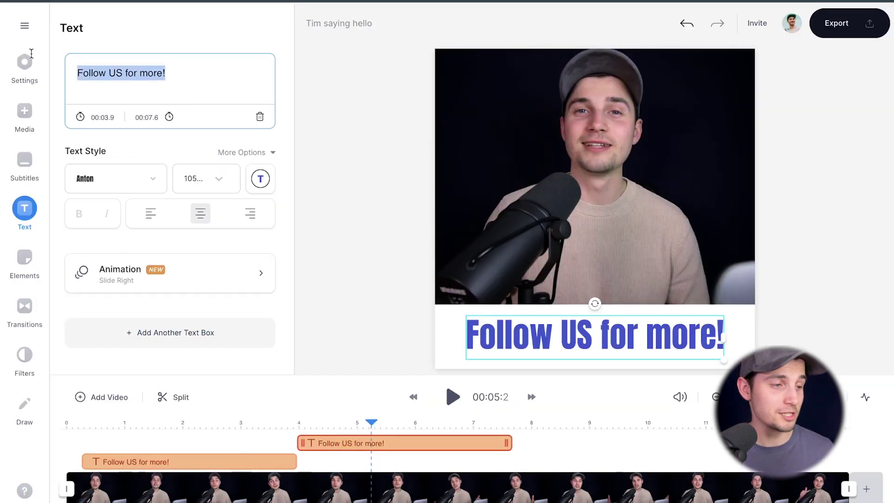
text(Instagram: @VEEDSTUDIO)
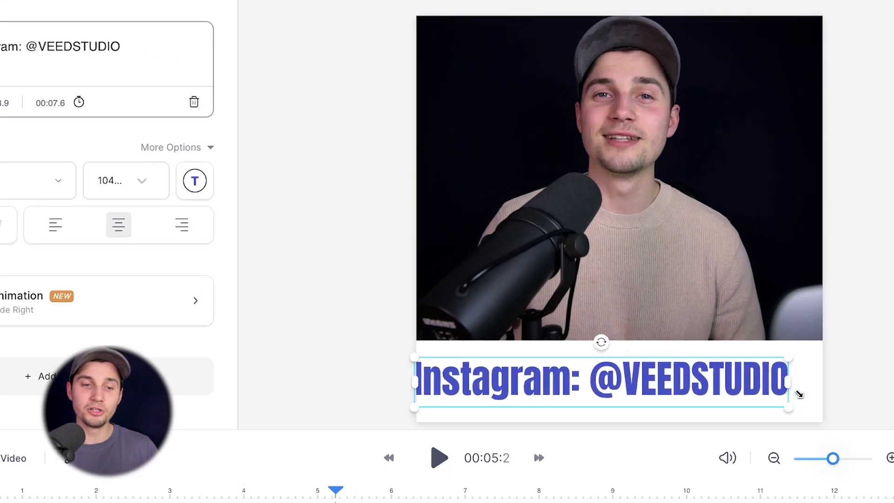
mouse_move(799, 393)
mouse_down()
mouse_move(790, 391)
mouse_move(799, 405)
mouse_up()
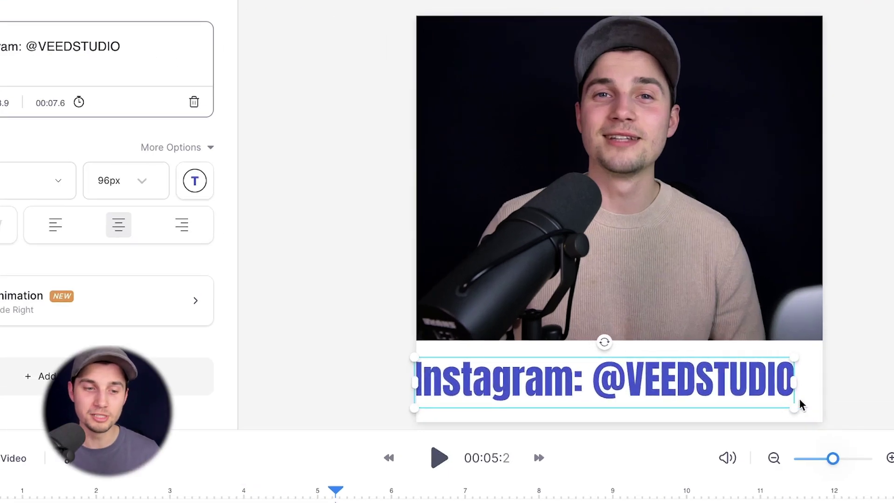
drag(644, 381, 659, 375)
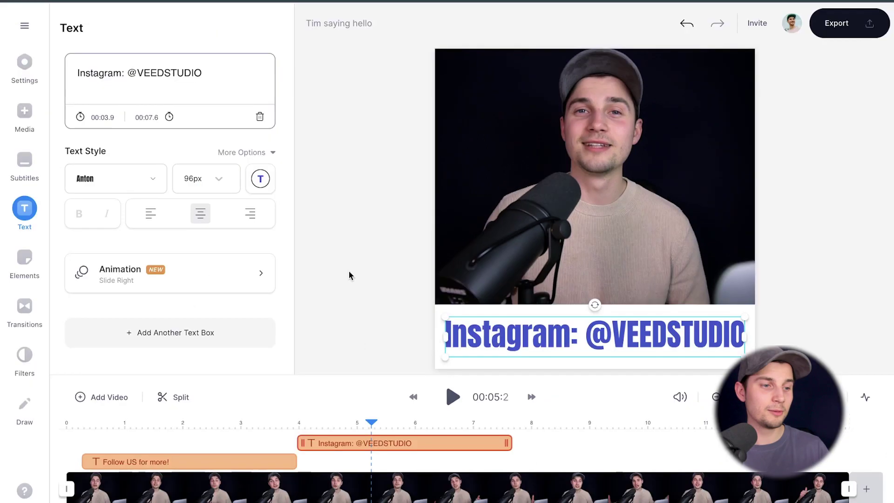
Colour the Instagram caption orange and bring up its animation presets.
click(262, 179)
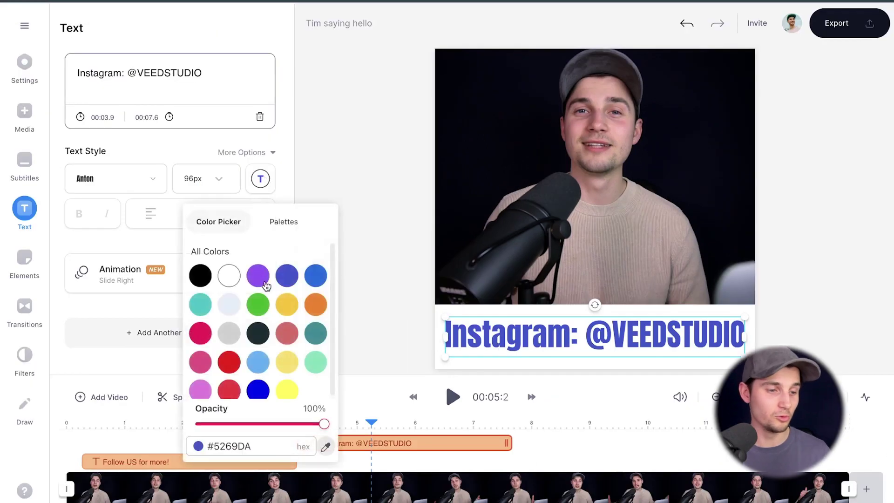
click(345, 171)
click(198, 283)
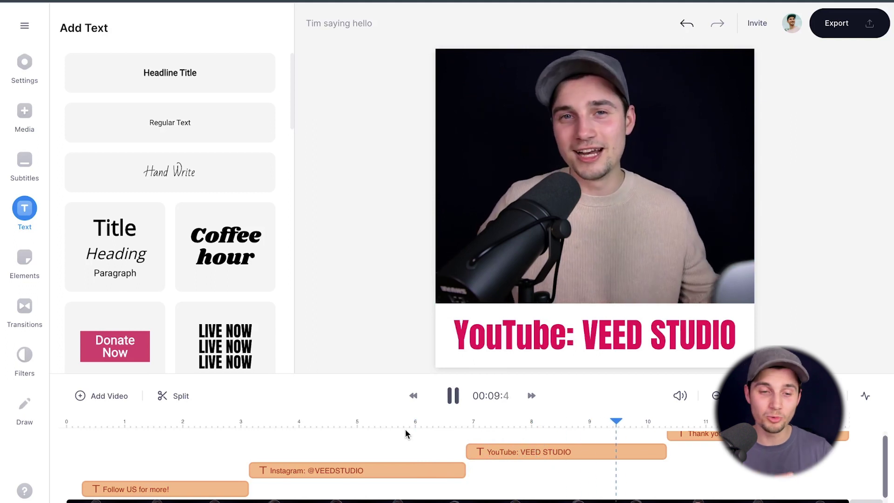
Pause the preview at the purple 'Thank you for watching!' closing caption.
key(space)
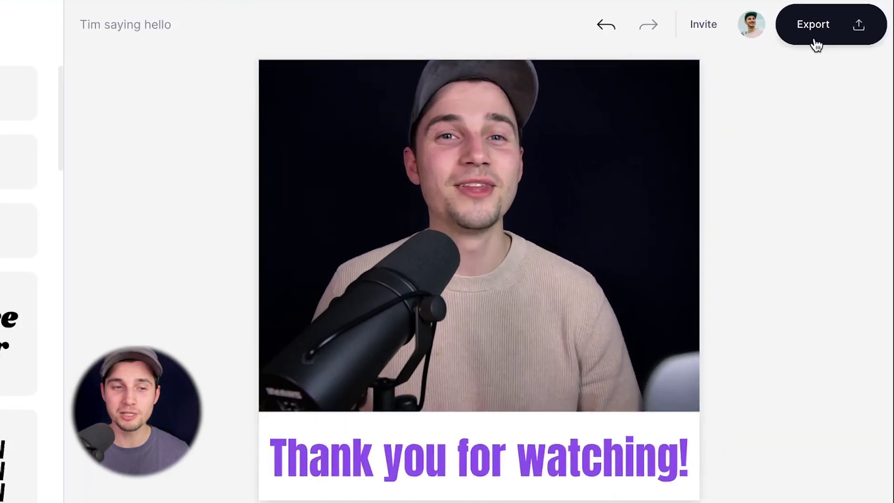
Start an export and choose the Instagram preset from the preset list.
click(814, 37)
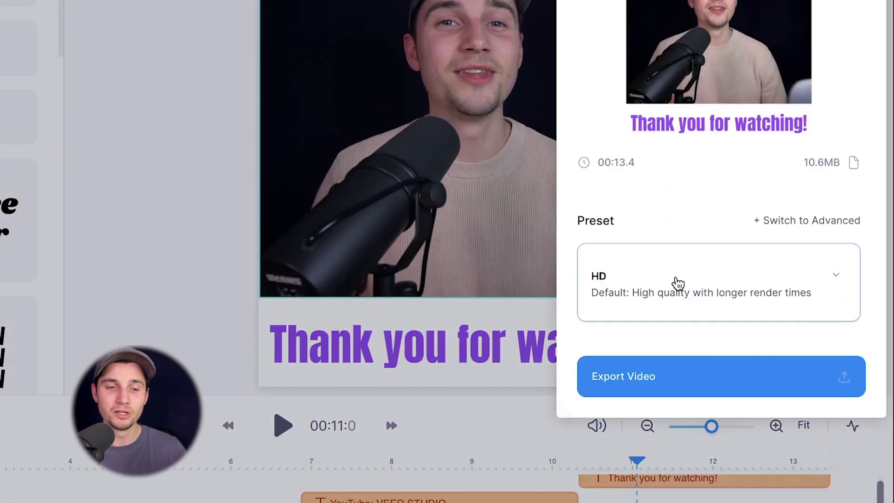
click(676, 398)
scroll(678, 397, down, 5)
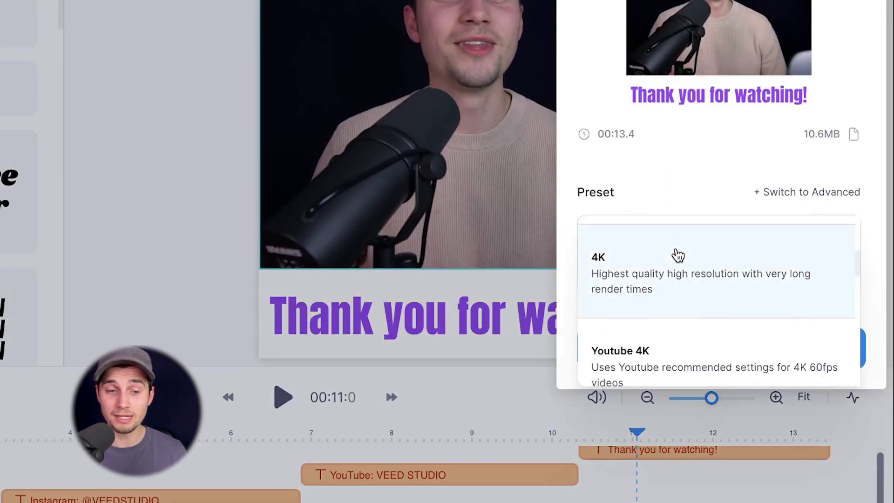
scroll(676, 254, down, 4)
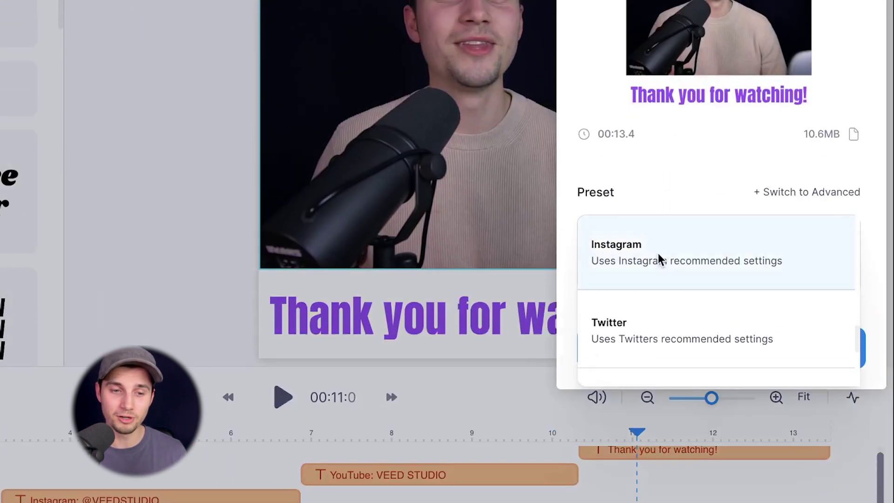
click(658, 256)
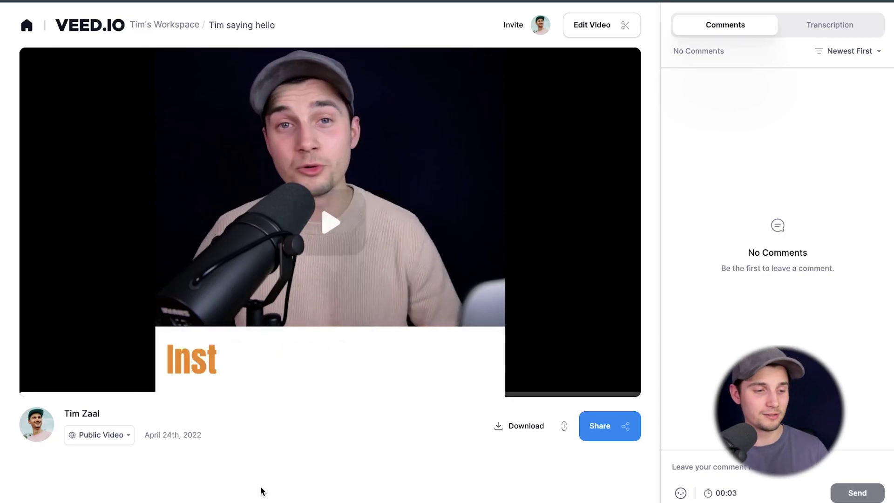
click(433, 305)
click(433, 305)
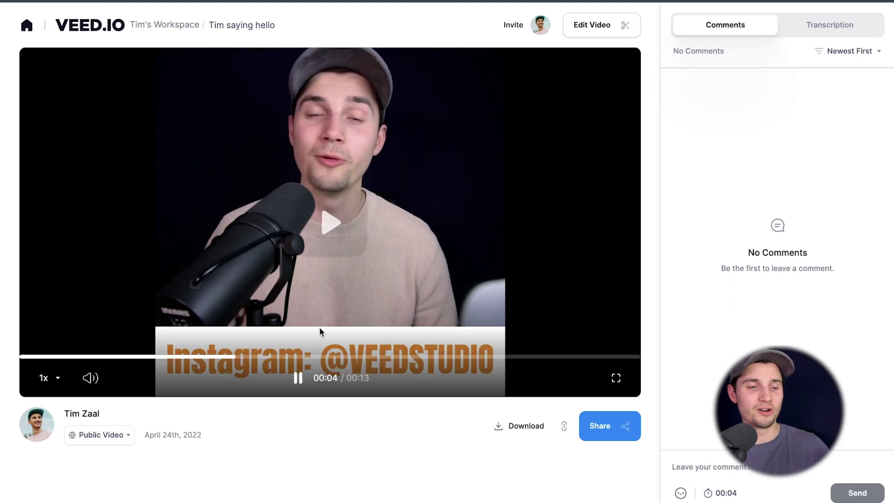
click(419, 326)
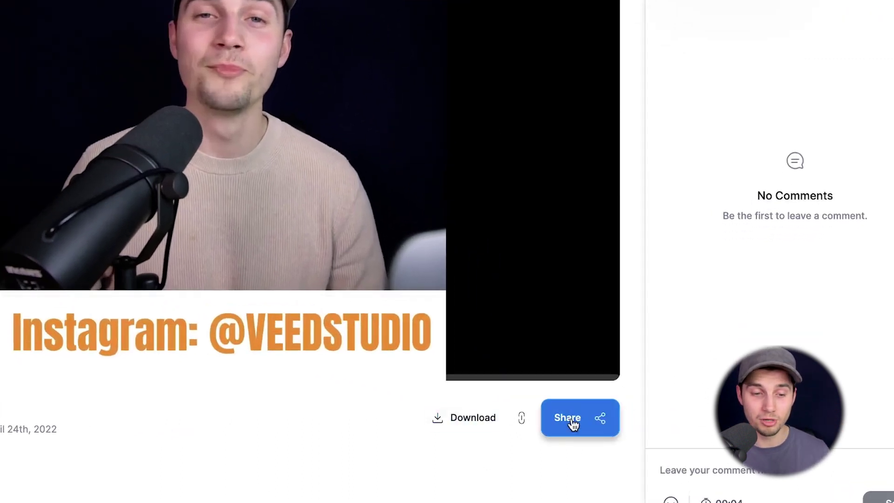
click(573, 424)
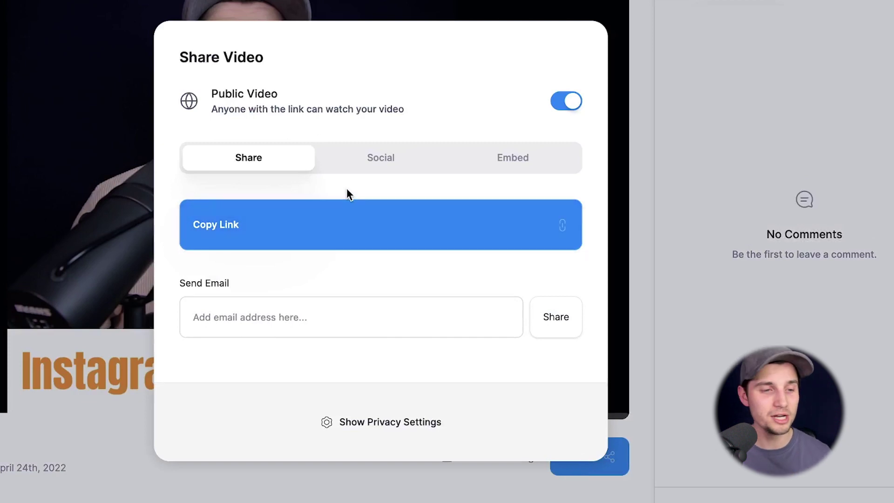
click(364, 160)
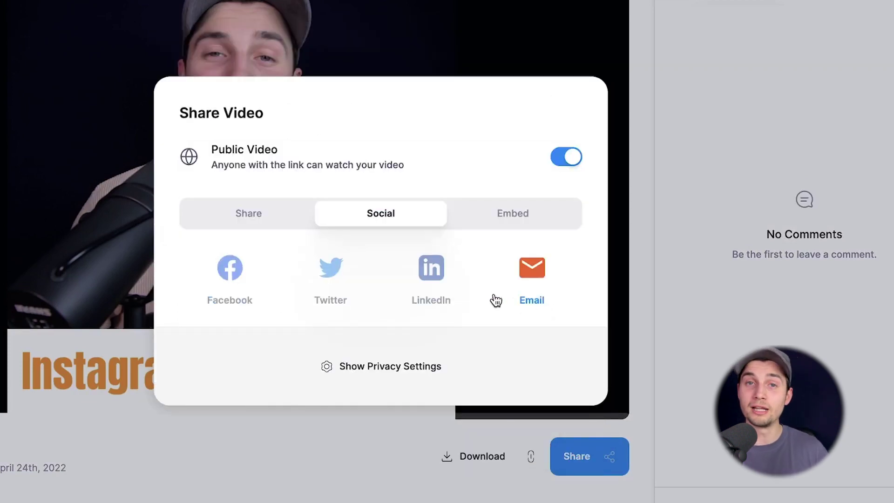
click(520, 223)
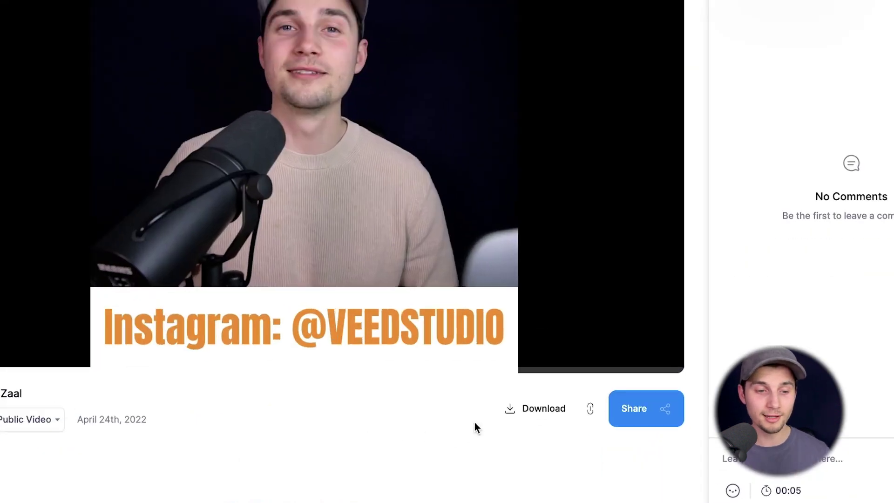
Download the exported captioned video in MP4 format from its video page.
click(525, 425)
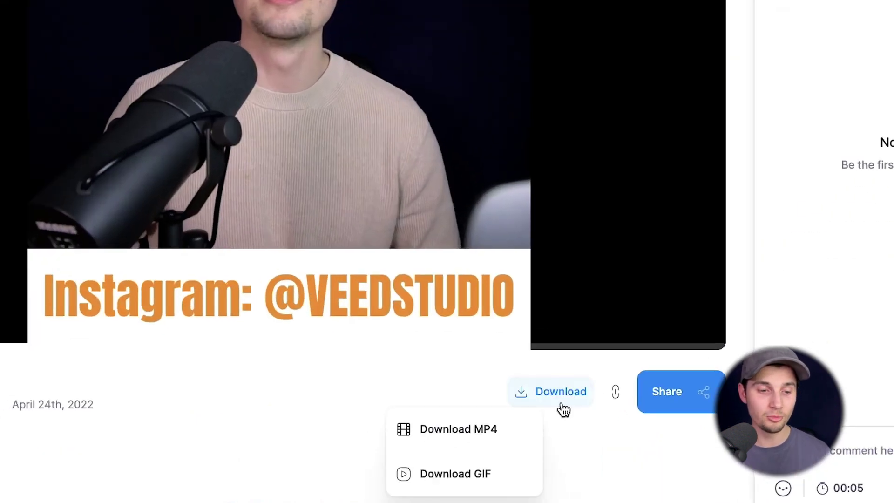
click(525, 429)
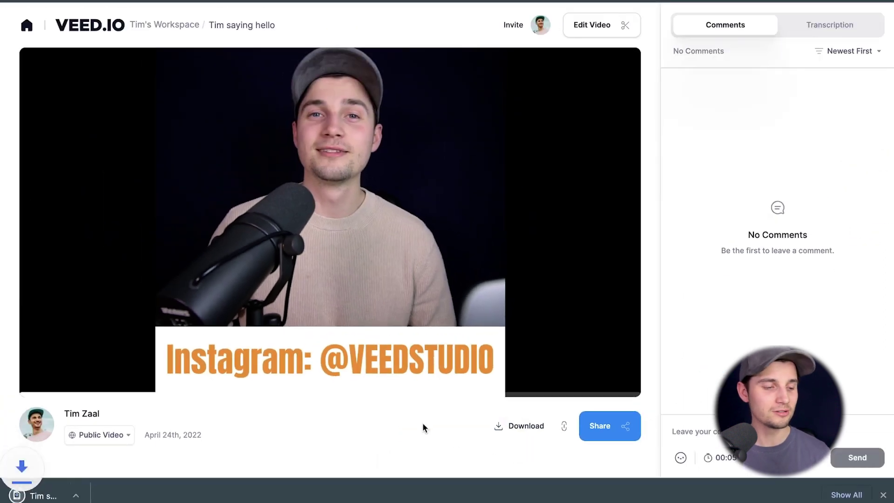